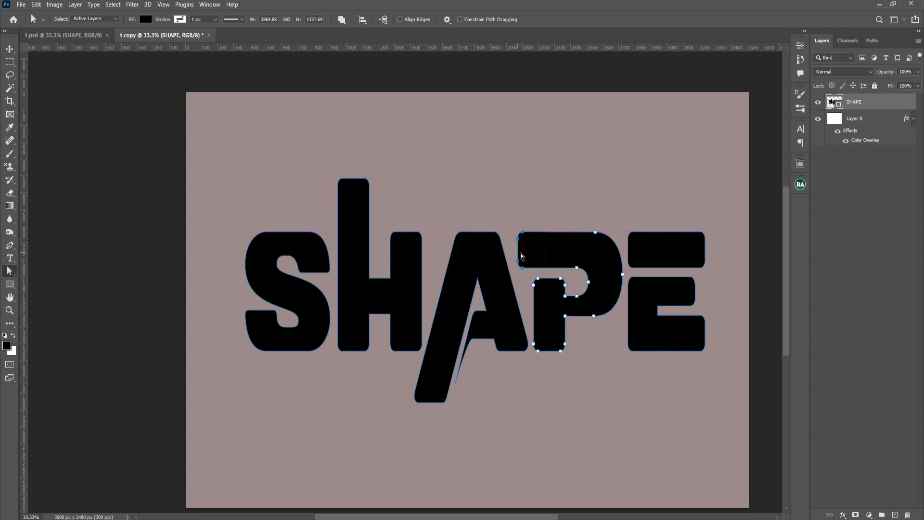
# - Lower the top edge of the letter E in the copied document, and switch to the finished 1.psd example
pyautogui.moveTo(622, 225); pyautogui.dragTo(670, 249)
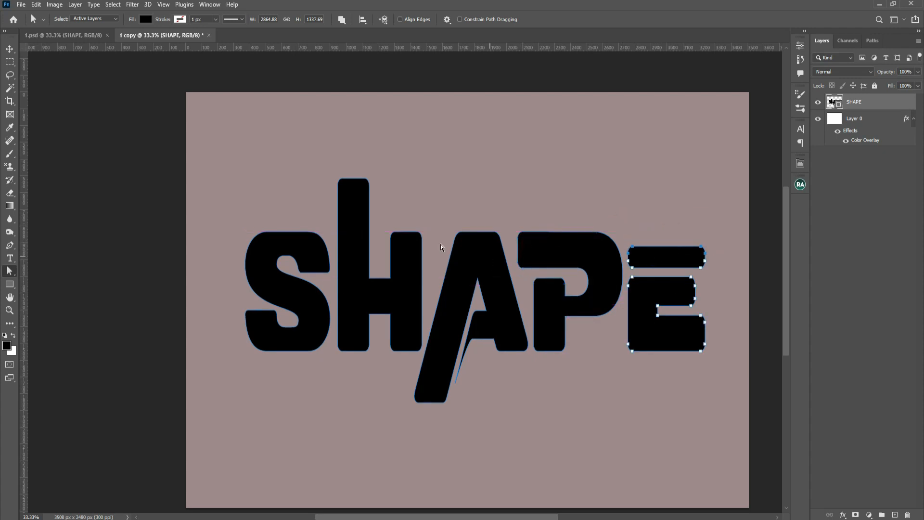
pyautogui.click(10, 49)
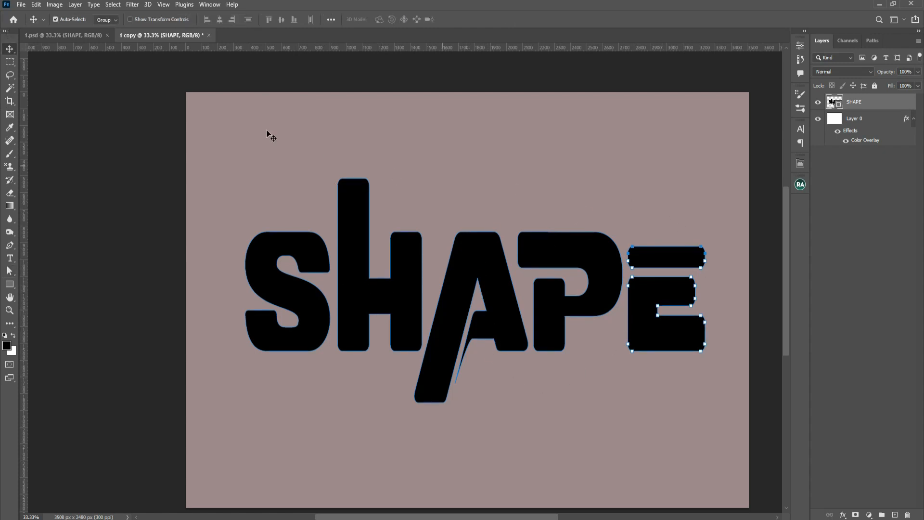
pyautogui.click(62, 35)
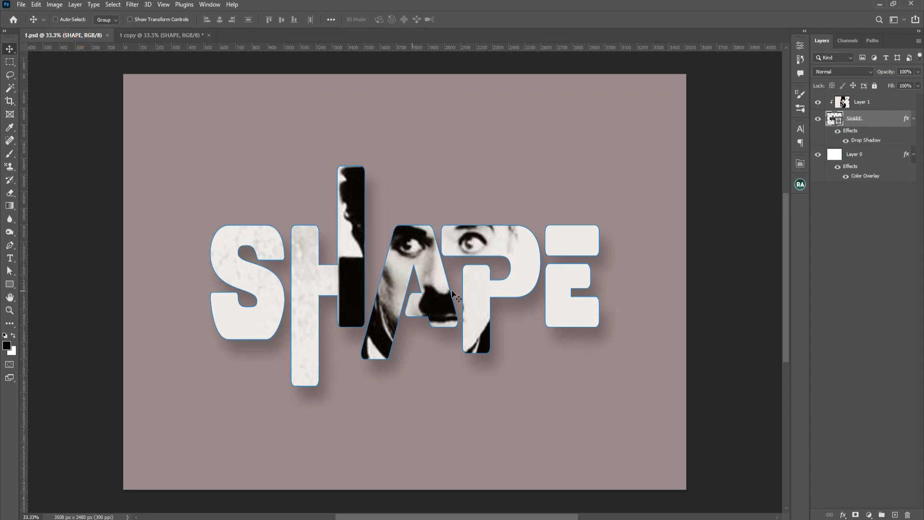
pyautogui.moveTo(511, 216)
pyautogui.mouseDown()
pyautogui.moveTo(566, 201)
pyautogui.moveTo(542, 175)
pyautogui.moveTo(518, 177)
pyautogui.moveTo(493, 214)
pyautogui.moveTo(455, 199)
pyautogui.moveTo(485, 156)
pyautogui.moveTo(510, 202)
pyautogui.moveTo(468, 220)
pyautogui.moveTo(451, 250)
pyautogui.moveTo(467, 191)
pyautogui.moveTo(495, 197)
pyautogui.moveTo(493, 220)
pyautogui.moveTo(513, 235)
pyautogui.moveTo(521, 215)
pyautogui.moveTo(483, 208)
pyautogui.moveTo(470, 180)
pyautogui.moveTo(475, 200)
pyautogui.moveTo(493, 206)
pyautogui.moveTo(496, 197)
pyautogui.moveTo(498, 220)
pyautogui.moveTo(499, 210)
pyautogui.mouseUp()
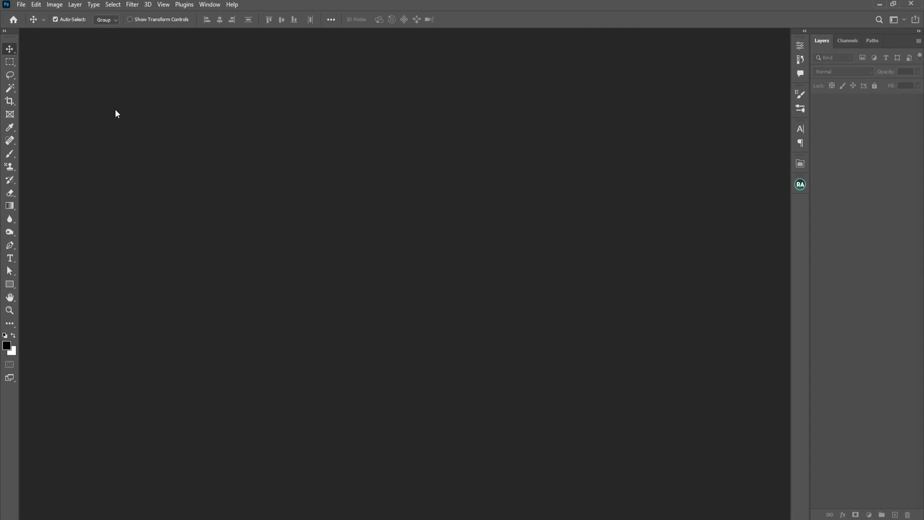
# - Create a new document from the A4 print preset, 210 x 297 mm at 300 ppi
pyautogui.click(22, 4)
pyautogui.click(30, 14)
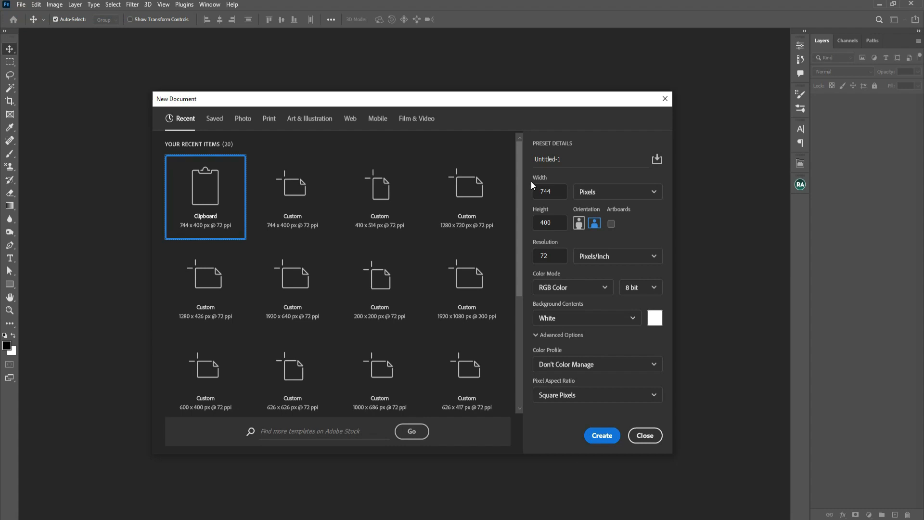
pyautogui.click(269, 120)
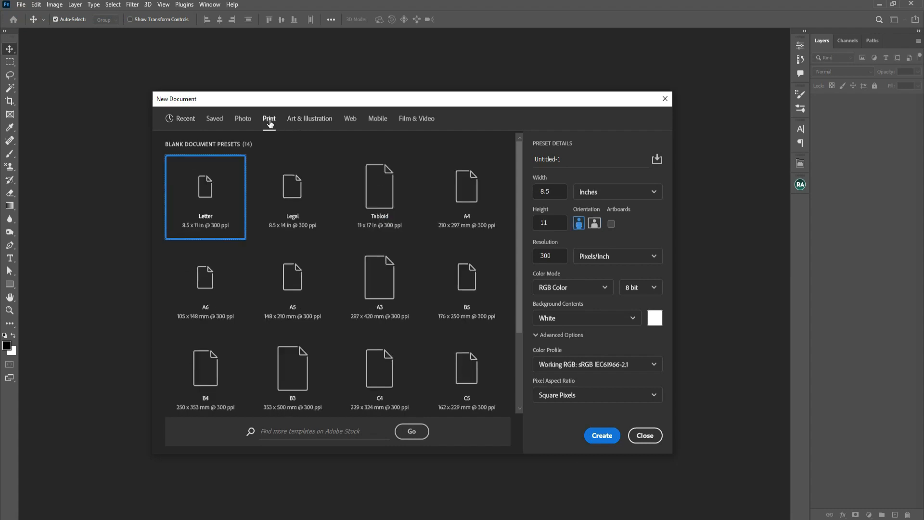
pyautogui.click(466, 201)
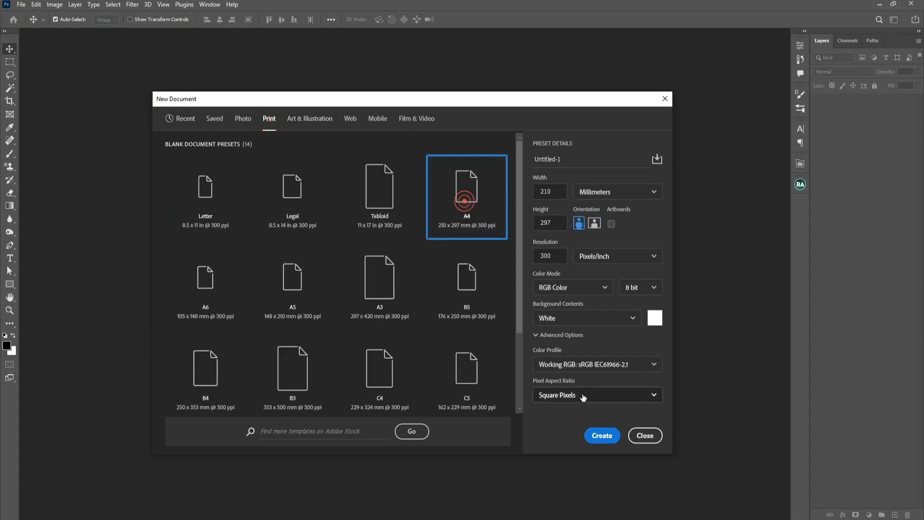
pyautogui.click(599, 435)
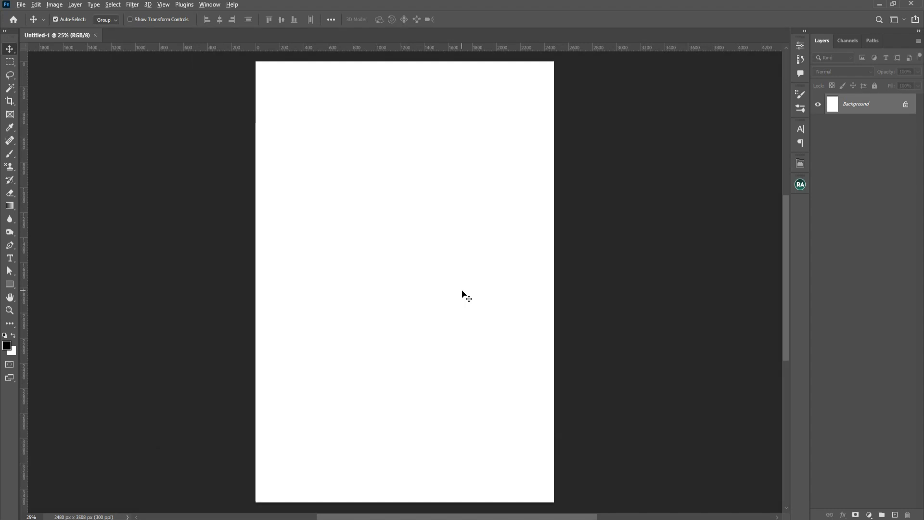
# - Rotate the canvas 90 degrees to landscape, and convert the locked Background into an editable layer named Layer 0
pyautogui.hotkey('alt', 'i')
pyautogui.press('g')
pyautogui.click(200, 142)
pyautogui.hotkey('alt', 'i')
pyautogui.press('g')
pyautogui.press('9')
pyautogui.moveTo(479, 187); pyautogui.dragTo(447, 249)
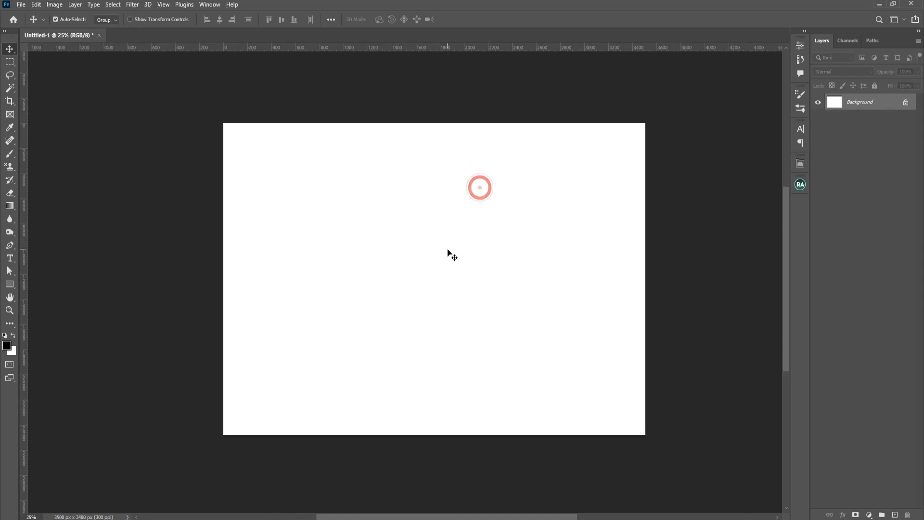
pyautogui.hotkey('ctrl', '0')
pyautogui.doubleClick(867, 100)
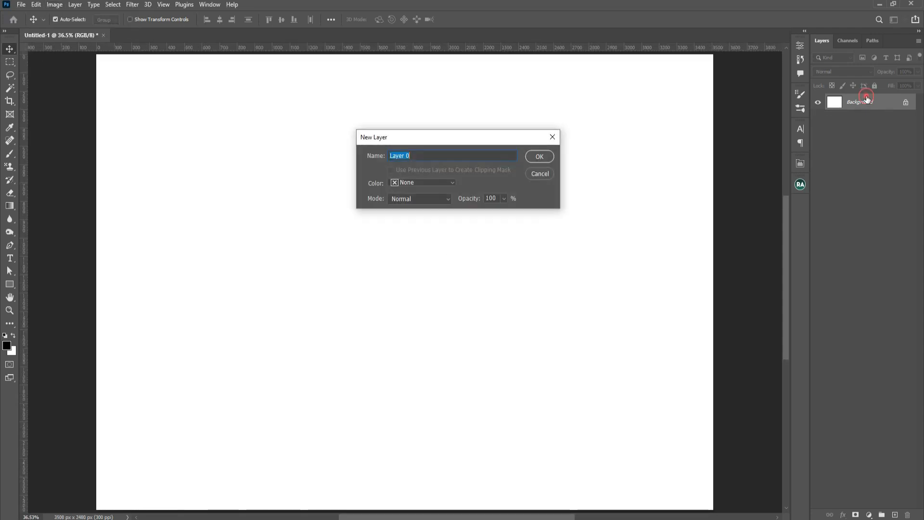
pyautogui.press('Return')
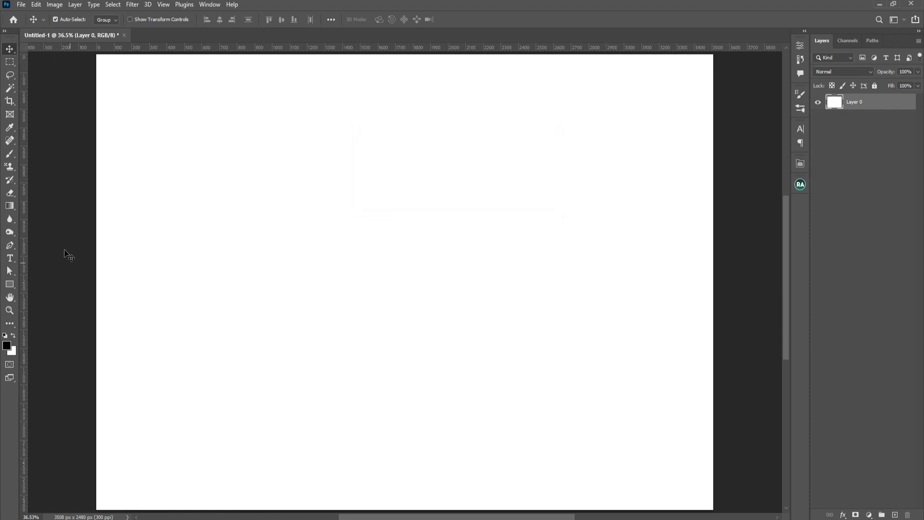
# - Add a text layer reading SHAPE in black DOVENS Personal Use, Black style, and commit it
pyautogui.click(11, 258)
pyautogui.click(271, 268)
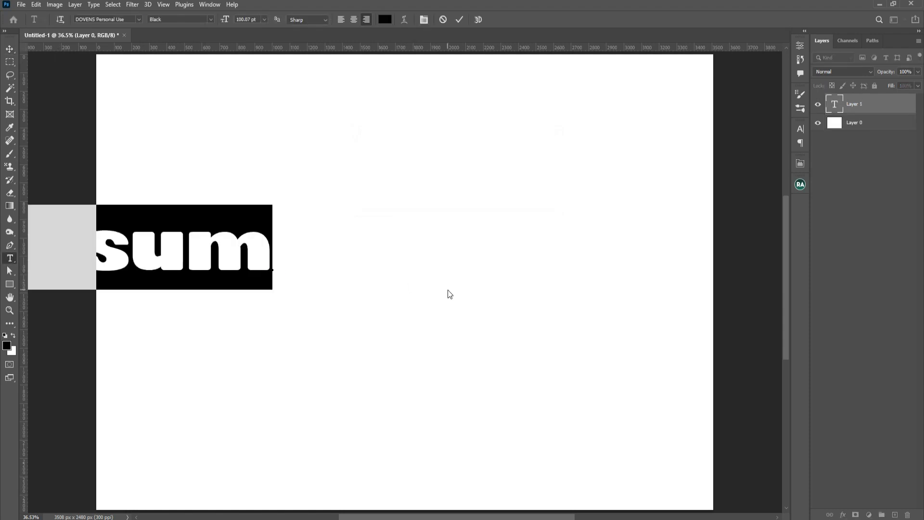
pyautogui.write('SHAPE')
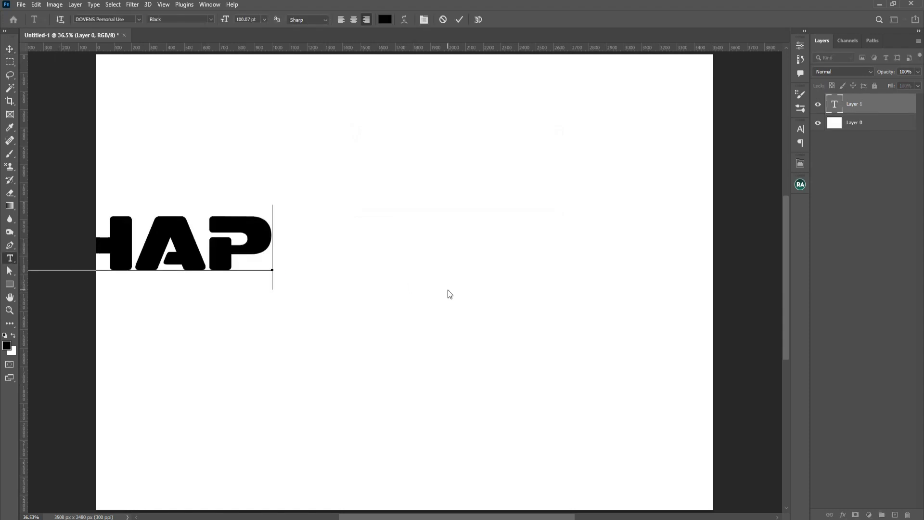
pyautogui.click(9, 49)
# - Move the SHAPE text to the middle of the canvas, enlarge it and stretch it taller with Free Transform
pyautogui.hotkey('ctrl', 't')
pyautogui.moveTo(222, 235); pyautogui.dragTo(495, 235)
pyautogui.moveTo(385, 208); pyautogui.dragTo(390, 161)
pyautogui.moveTo(465, 195); pyautogui.dragTo(480, 229)
pyautogui.moveTo(633, 190); pyautogui.dragTo(652, 184)
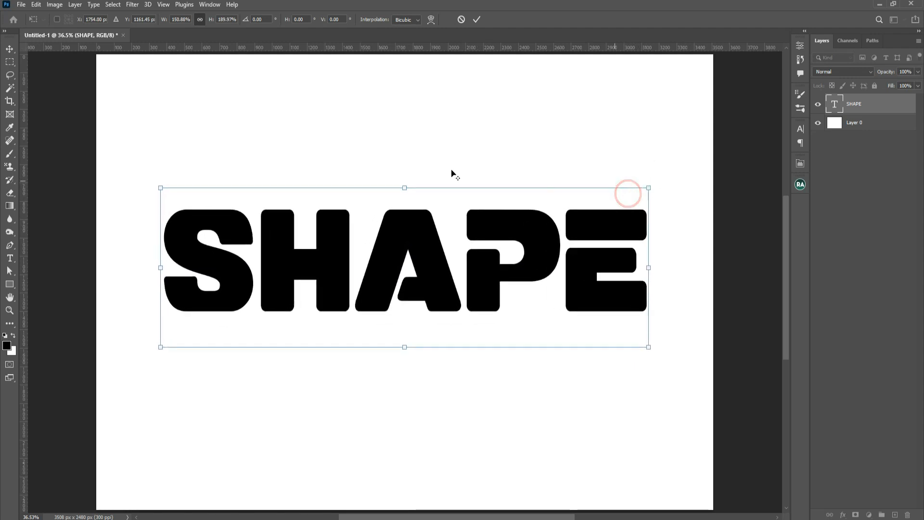
pyautogui.moveTo(405, 187); pyautogui.dragTo(404, 171)
pyautogui.moveTo(159, 172); pyautogui.dragTo(182, 181)
pyautogui.doubleClick(417, 227)
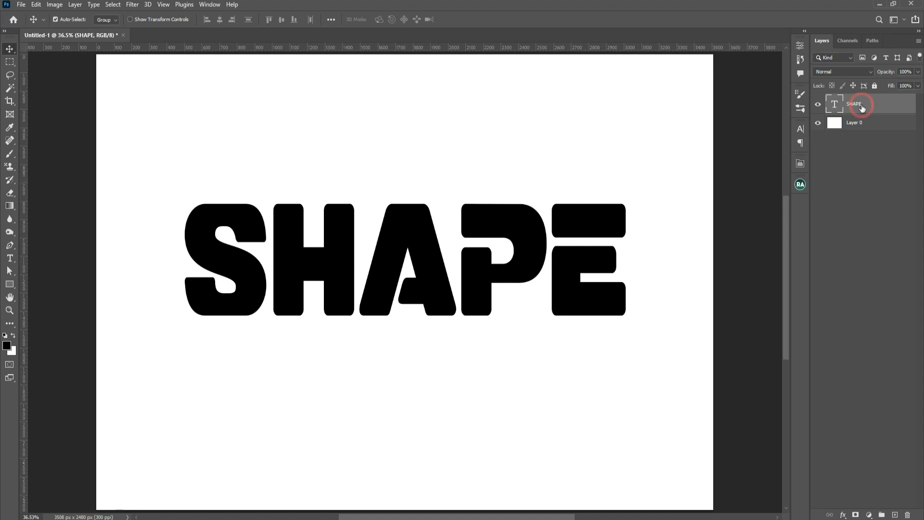
# - Convert the SHAPE text layer to an editable vector shape
pyautogui.click(818, 105)
pyautogui.click(818, 105)
pyautogui.rightClick(870, 106)
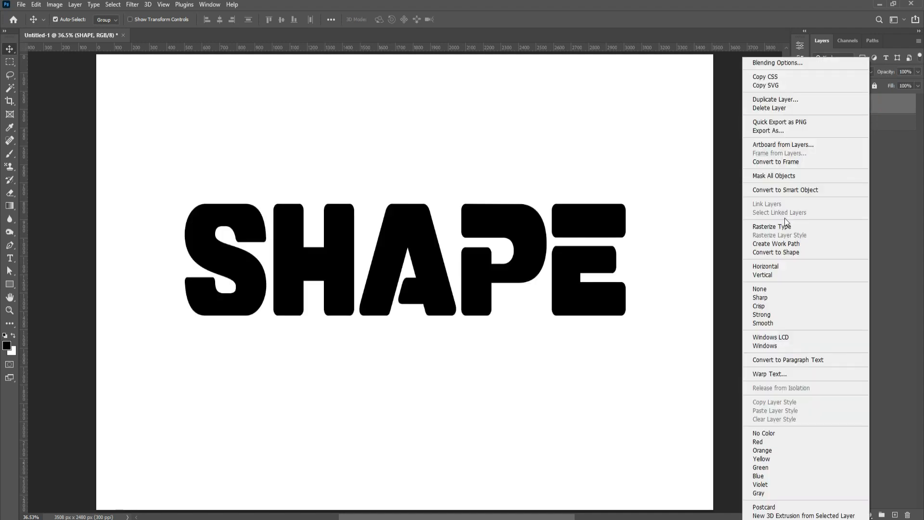
pyautogui.click(799, 254)
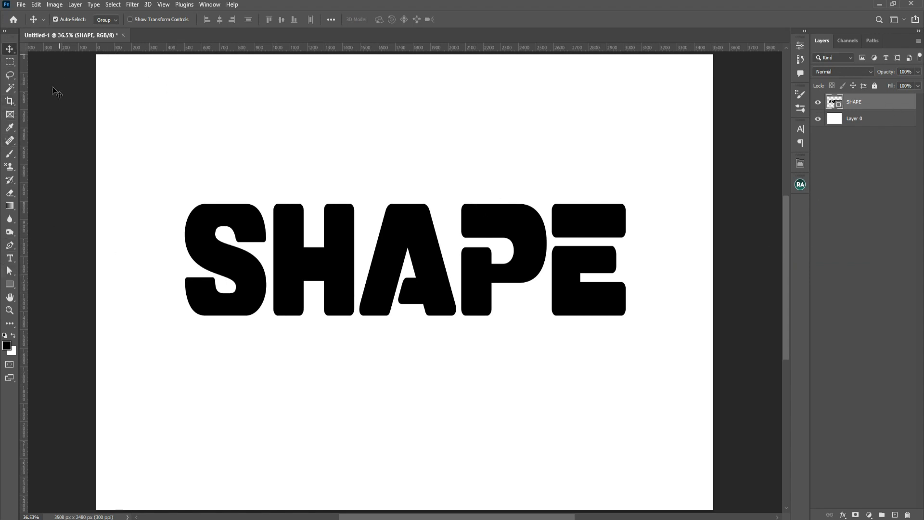
# - Extend the bottom of the letter S downward with the Direct Selection Tool, making the whole shape about 682 px high
pyautogui.click(10, 271)
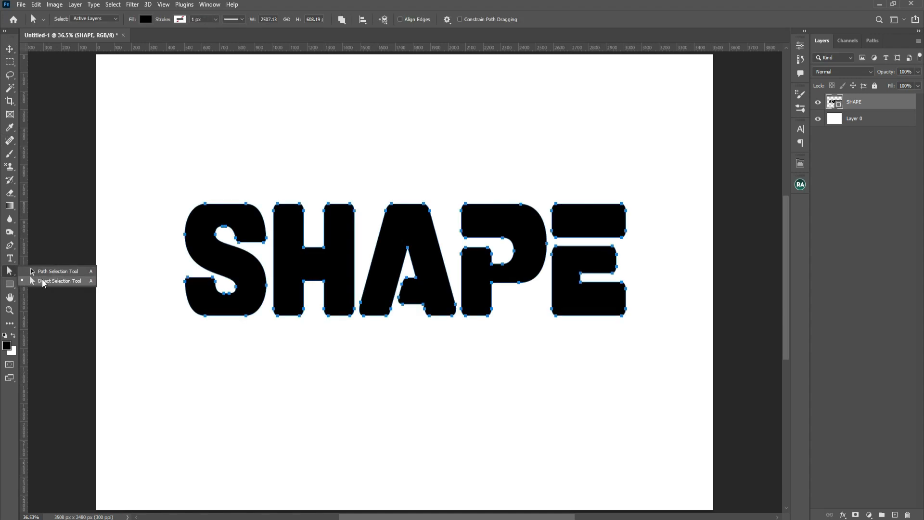
pyautogui.click(42, 281)
pyautogui.click(80, 280)
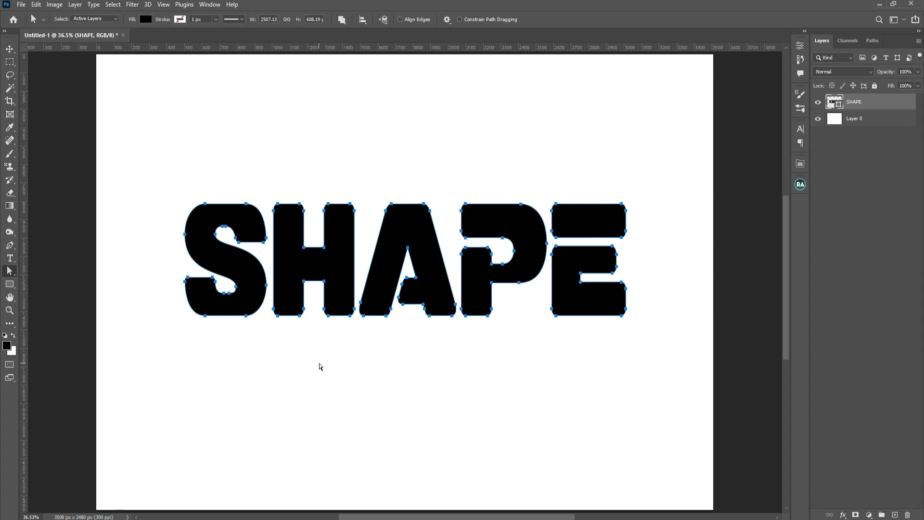
pyautogui.hotkey('ctrl', '+')
pyautogui.moveTo(259, 328); pyautogui.dragTo(355, 327)
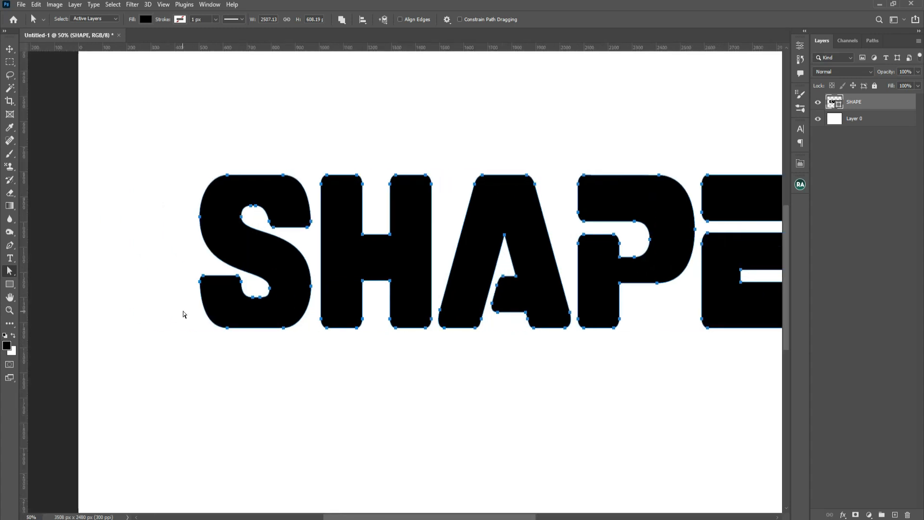
pyautogui.moveTo(185, 310); pyautogui.dragTo(313, 357)
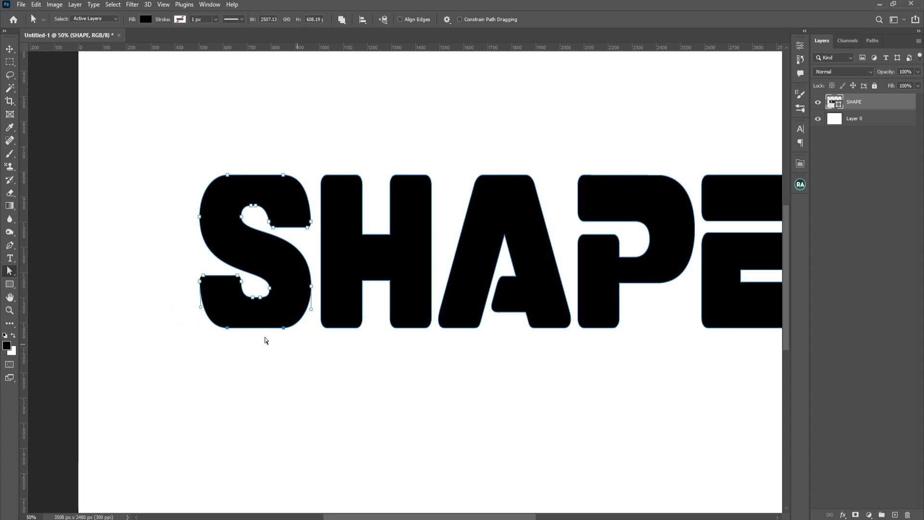
pyautogui.moveTo(254, 331); pyautogui.dragTo(251, 348)
pyautogui.moveTo(256, 300); pyautogui.dragTo(254, 312)
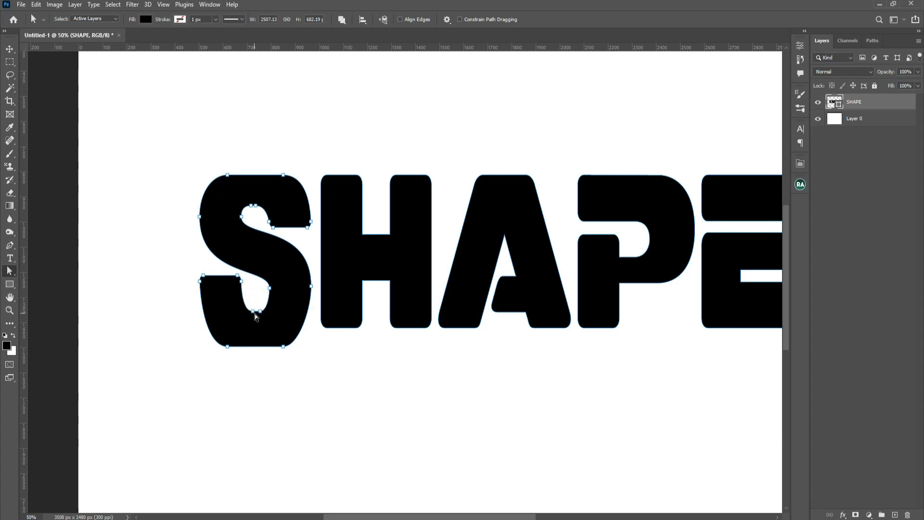
pyautogui.hotkey('ctrl', 'z')
pyautogui.moveTo(316, 312); pyautogui.dragTo(335, 392)
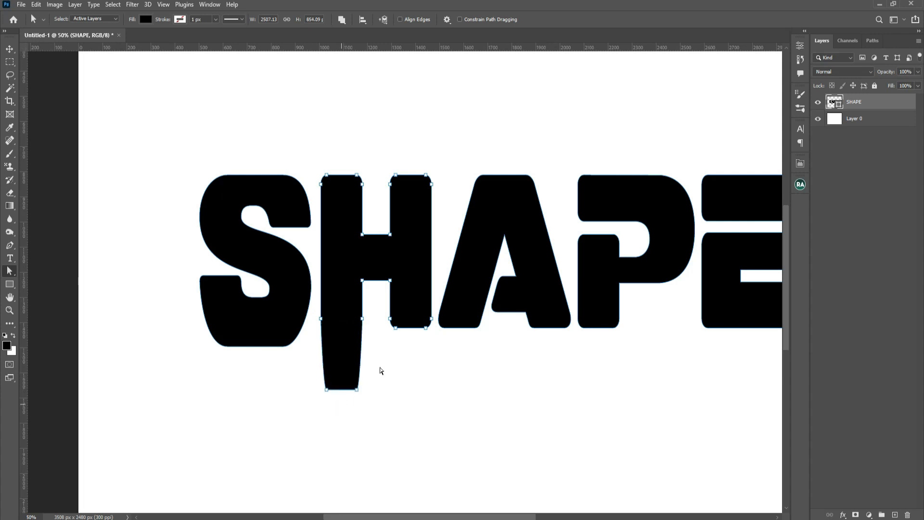
pyautogui.moveTo(384, 161); pyautogui.dragTo(413, 103)
pyautogui.hotkey('ctrl', 'z')
pyautogui.hotkey('ctrl', 'z')
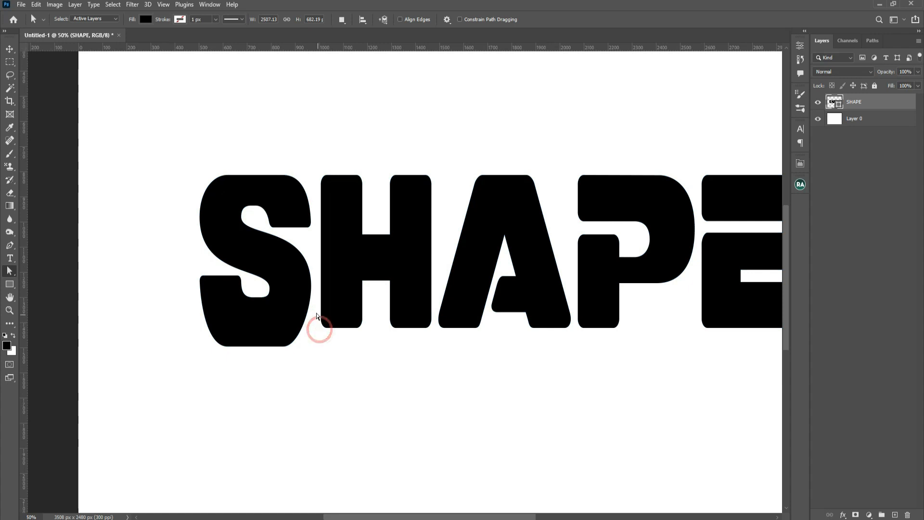
# - Extend the H's left leg downward and its right stem upward, making the whole shape about 1314 px high
pyautogui.moveTo(315, 314); pyautogui.dragTo(344, 420)
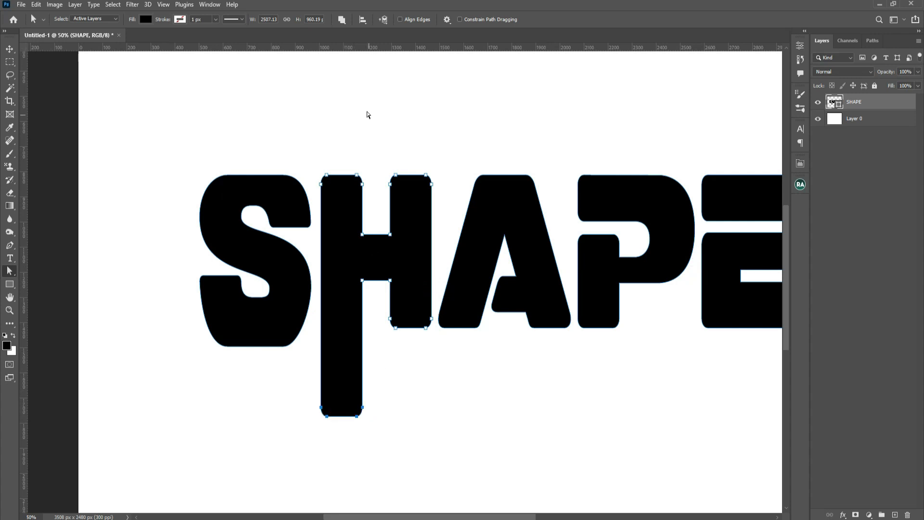
pyautogui.moveTo(380, 169); pyautogui.dragTo(441, 200)
pyautogui.moveTo(407, 175); pyautogui.dragTo(407, 82)
# - Extend the P's stem below the baseline, and lengthen the A's left leg diagonally downward
pyautogui.moveTo(574, 313); pyautogui.dragTo(598, 371)
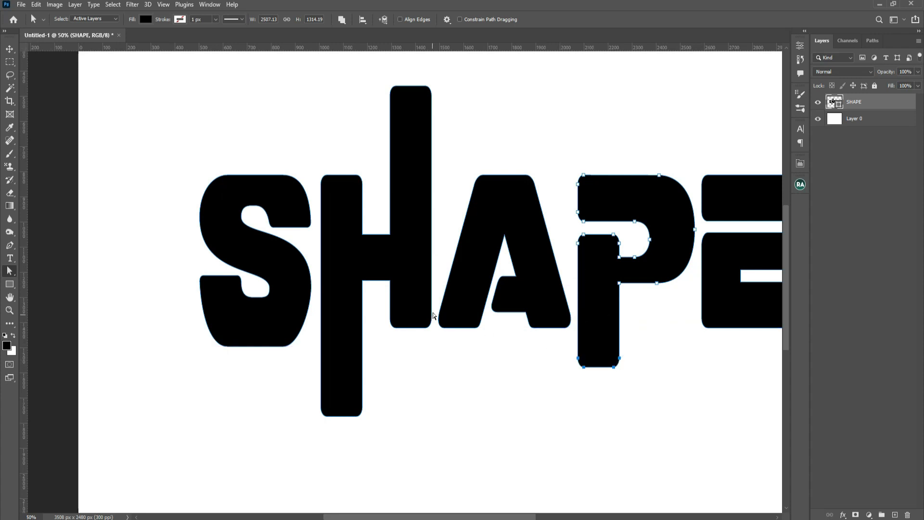
pyautogui.moveTo(437, 313); pyautogui.dragTo(489, 342)
pyautogui.click(471, 341)
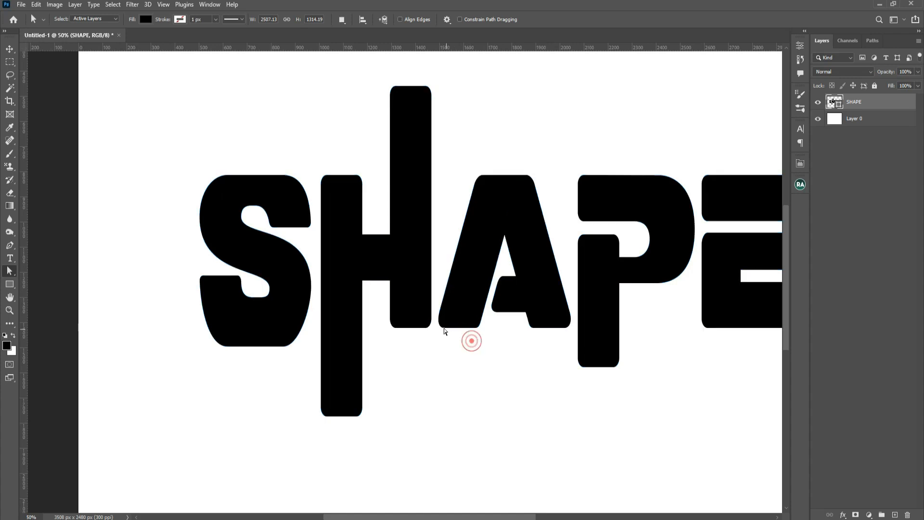
pyautogui.moveTo(435, 325); pyautogui.dragTo(499, 334)
pyautogui.moveTo(433, 306); pyautogui.dragTo(448, 385)
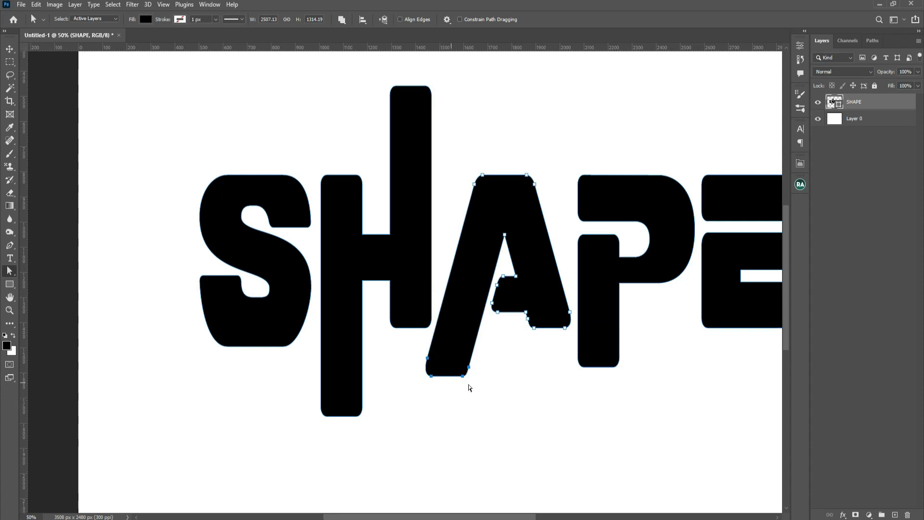
# - Extend the left end of the P's upper bar toward the letter A using the Direct Selection Tool
pyautogui.moveTo(620, 341); pyautogui.dragTo(444, 355)
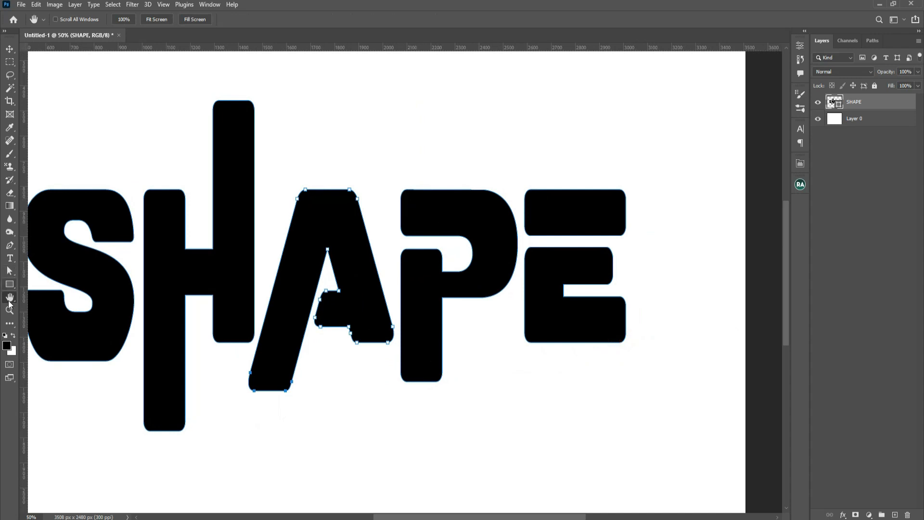
pyautogui.click(10, 271)
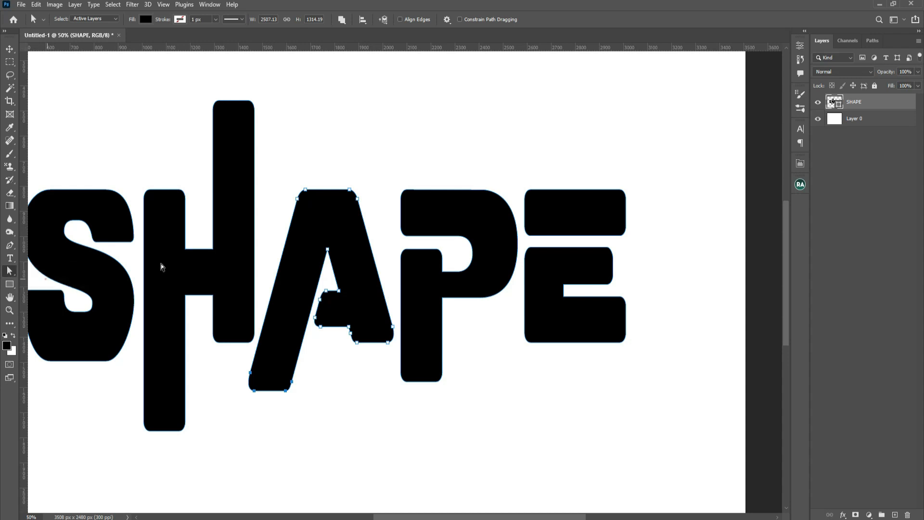
pyautogui.click(44, 277)
pyautogui.moveTo(389, 180); pyautogui.dragTo(370, 215)
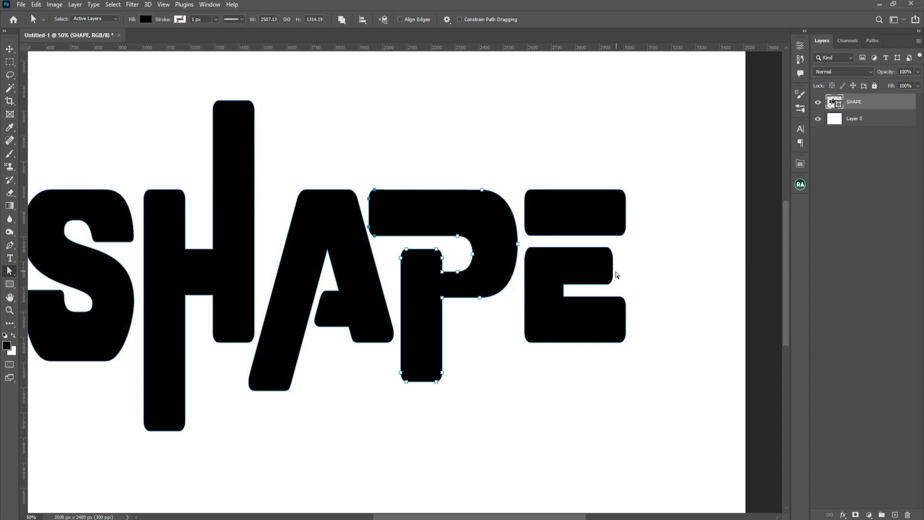
# - Narrow the letter E by moving its right-hand anchor points inward, making the whole shape about 2423 px wide
pyautogui.moveTo(649, 162); pyautogui.dragTo(598, 398)
pyautogui.moveTo(613, 269); pyautogui.dragTo(593, 270)
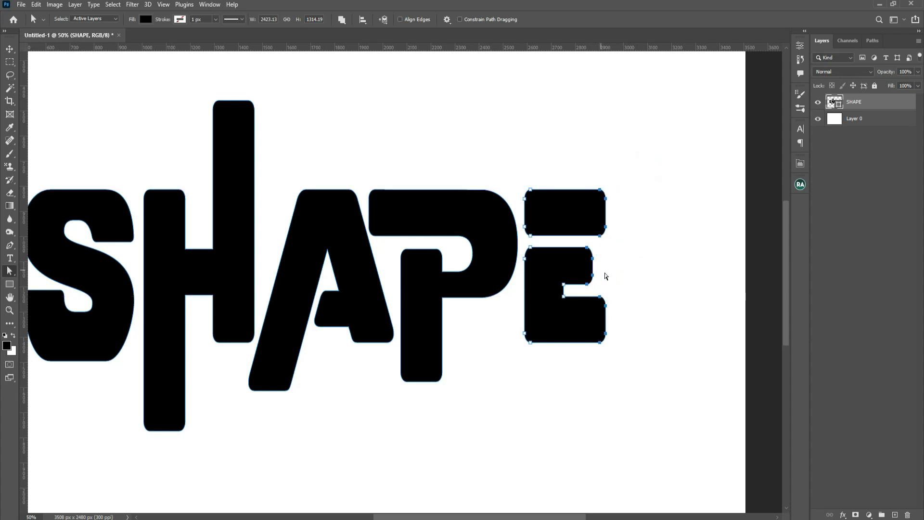
pyautogui.click(633, 279)
pyautogui.moveTo(501, 367); pyautogui.dragTo(637, 301)
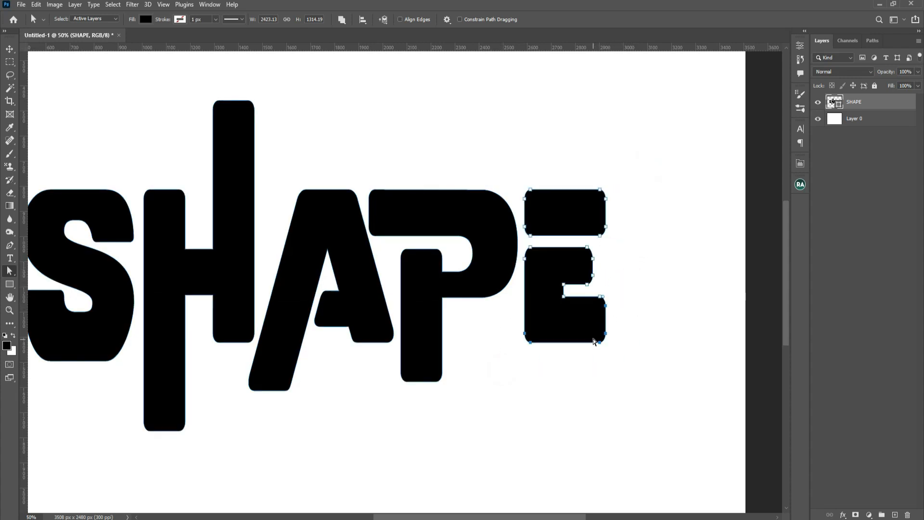
pyautogui.click(566, 343)
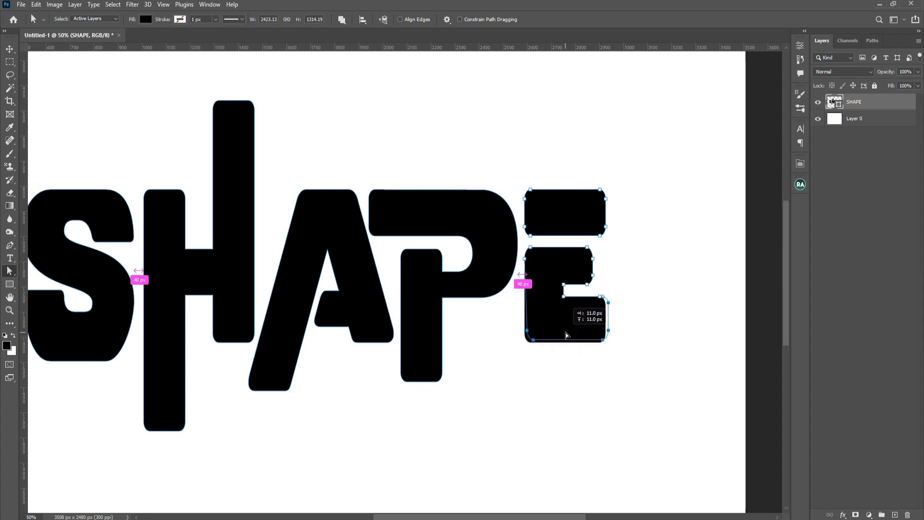
pyautogui.moveTo(566, 327); pyautogui.dragTo(565, 333)
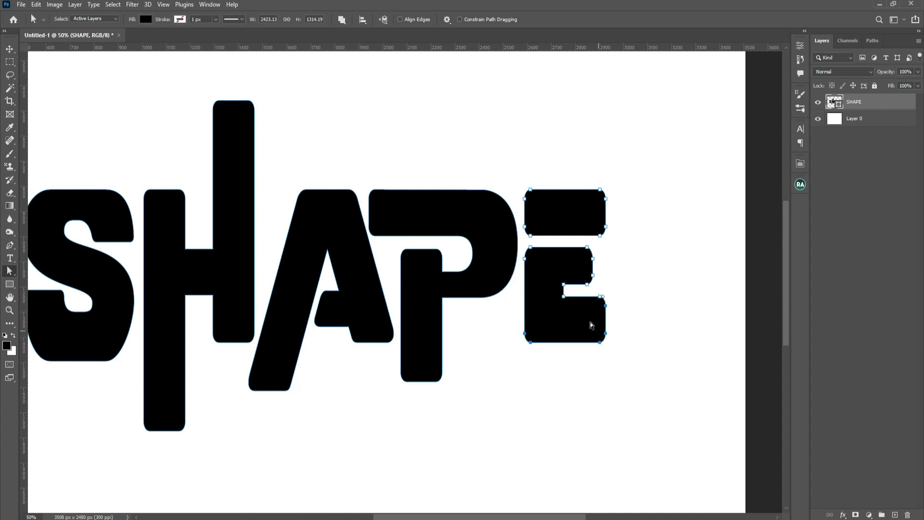
# - Reposition the SHAPE lettering slightly lower toward the canvas centre using the Move tool
pyautogui.press('z')
pyautogui.rightClick(645, 277)
pyautogui.click(10, 49)
pyautogui.hotkey('ctrl', '-')
pyautogui.hotkey('ctrl', '-')
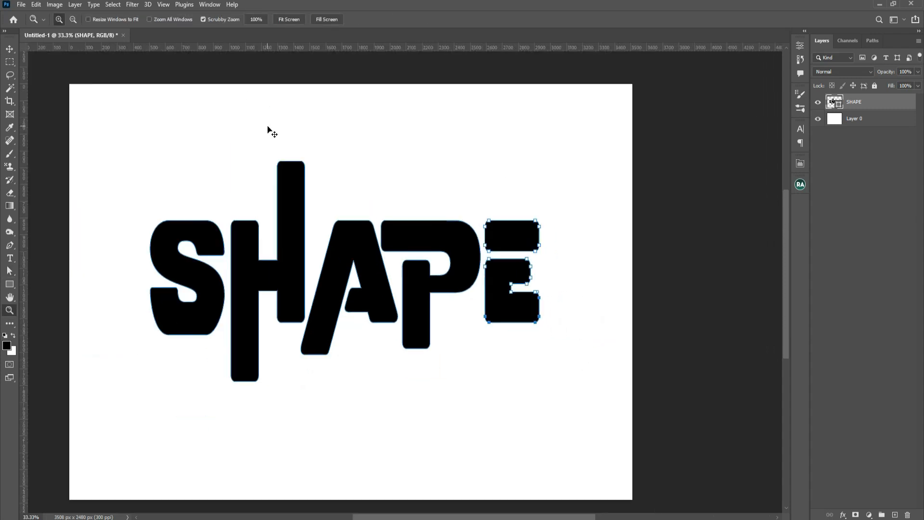
pyautogui.click(10, 52)
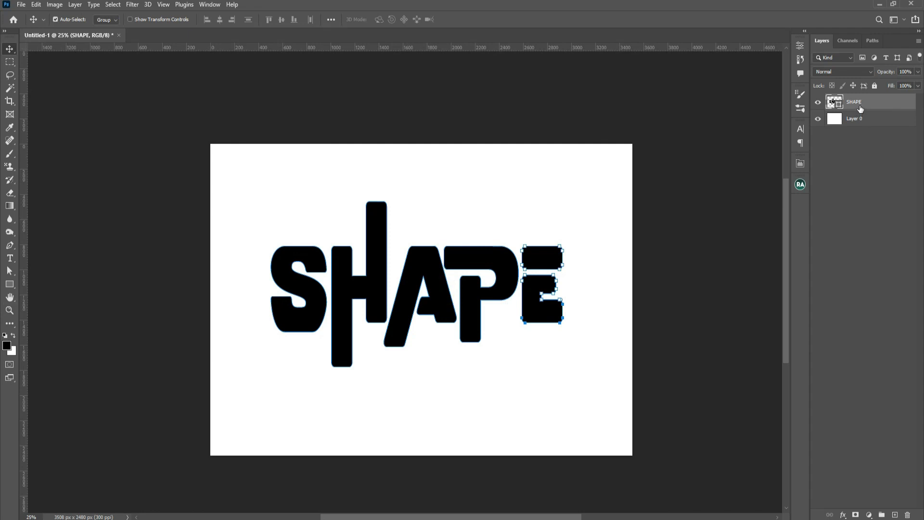
pyautogui.click(878, 121)
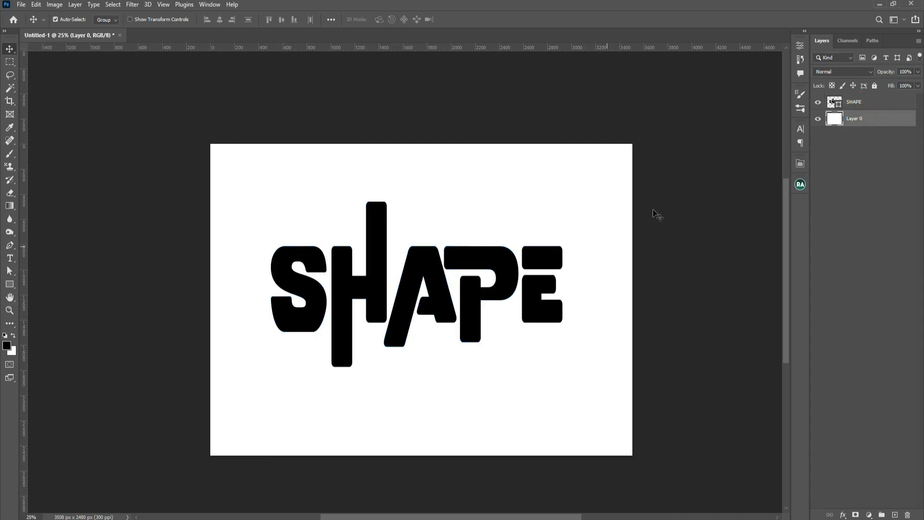
pyautogui.click(853, 103)
pyautogui.click(480, 287)
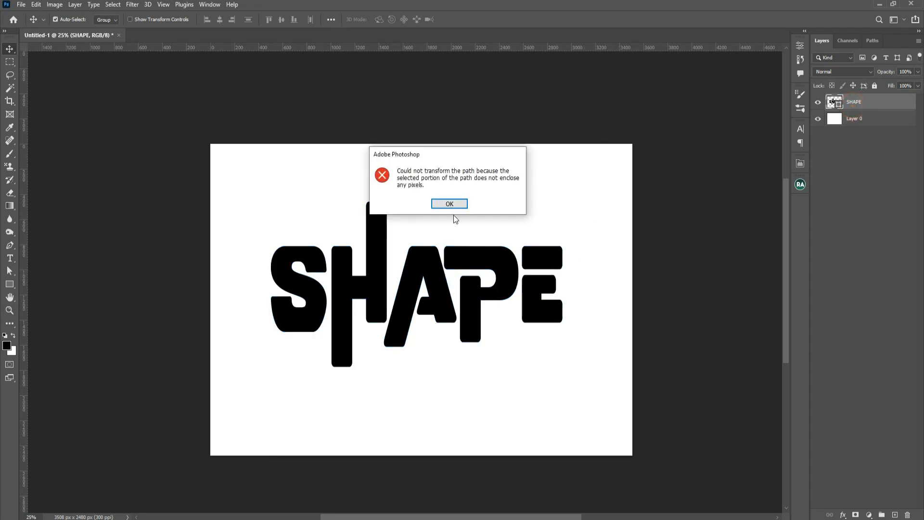
pyautogui.click(458, 205)
pyautogui.click(482, 260)
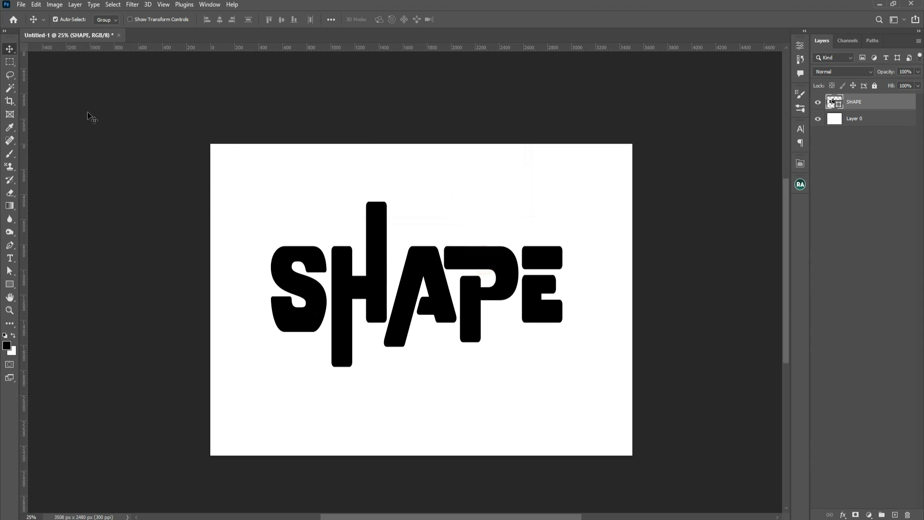
pyautogui.moveTo(470, 264); pyautogui.dragTo(478, 274)
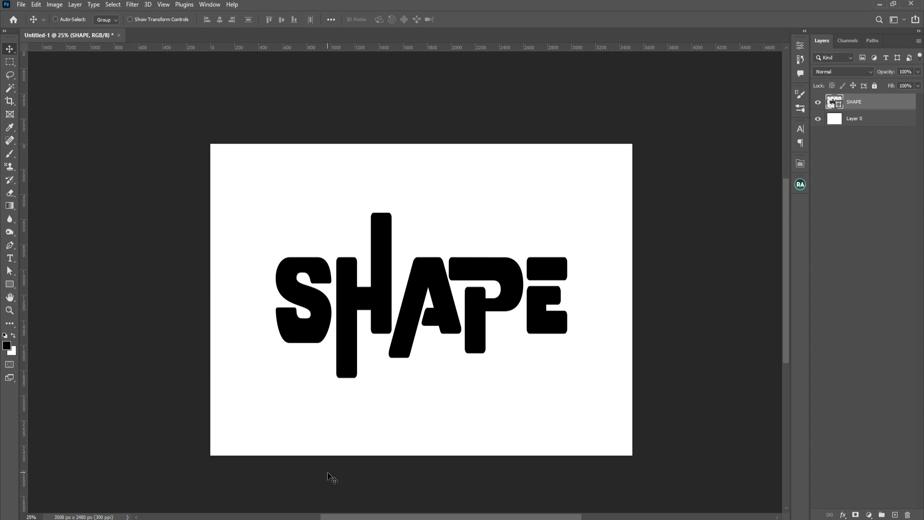
# - Paste the copied Charlie Chaplin quote image above the lettering and enlarge it so it covers the middle letters
pyautogui.hotkey('ctrl', 'v')
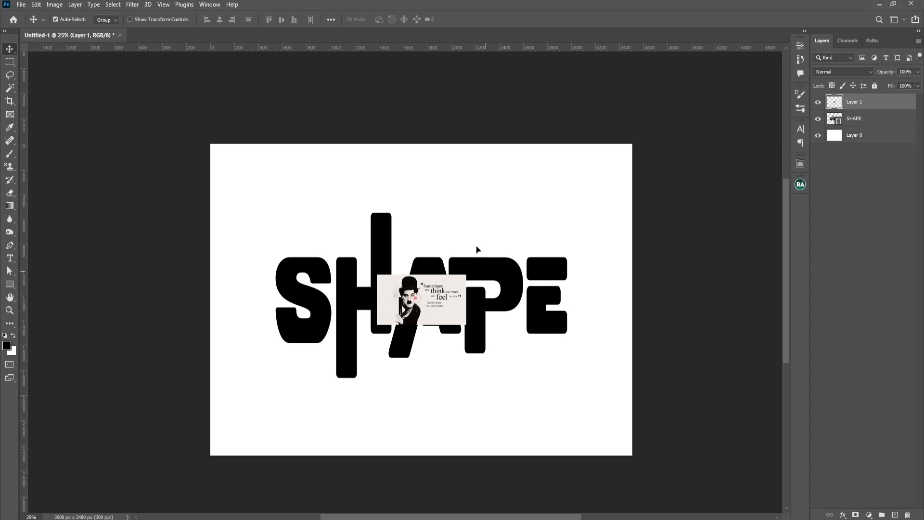
pyautogui.moveTo(416, 299); pyautogui.dragTo(435, 269)
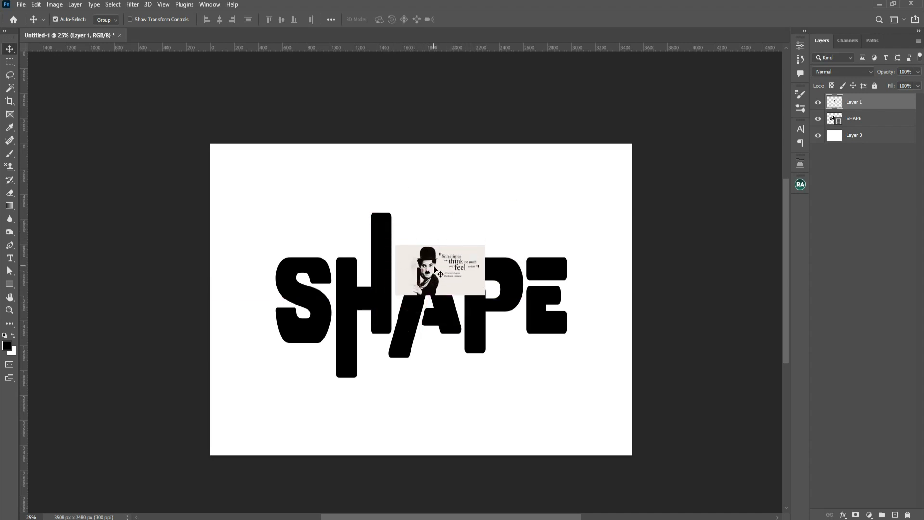
pyautogui.hotkey('ctrl', 't')
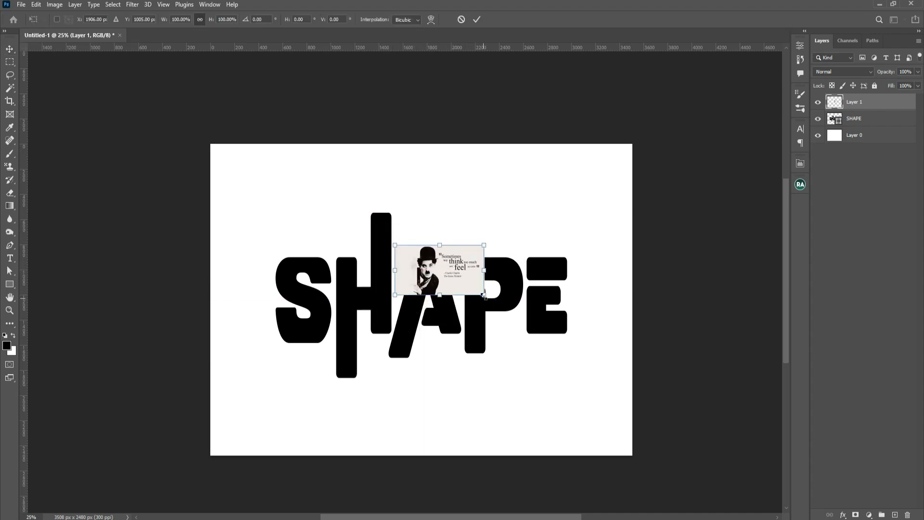
pyautogui.moveTo(484, 294); pyautogui.dragTo(549, 332)
pyautogui.press('Return')
pyautogui.moveTo(467, 253); pyautogui.dragTo(448, 272)
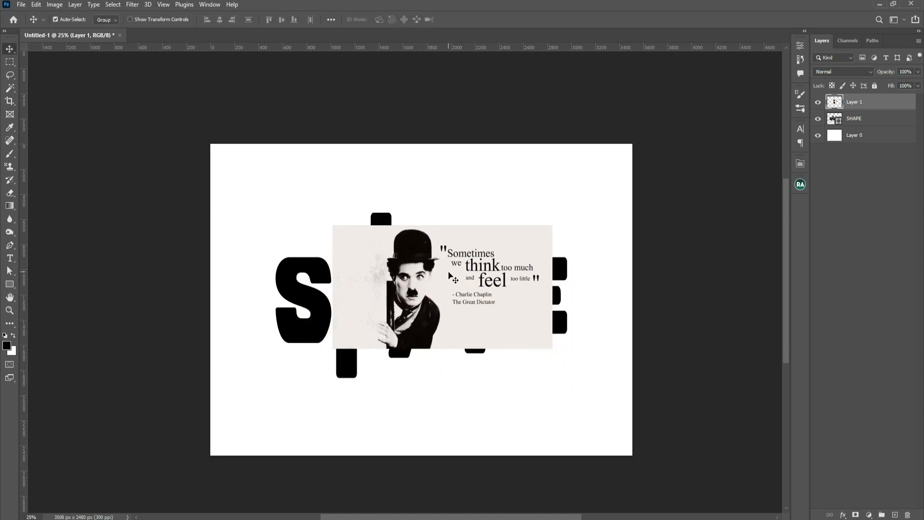
# - Clip the photo to the SHAPE layer and enlarge it to about 299%, positioning the face across the letters A and P
pyautogui.hotkey('ctrl', 'alt', 'g')
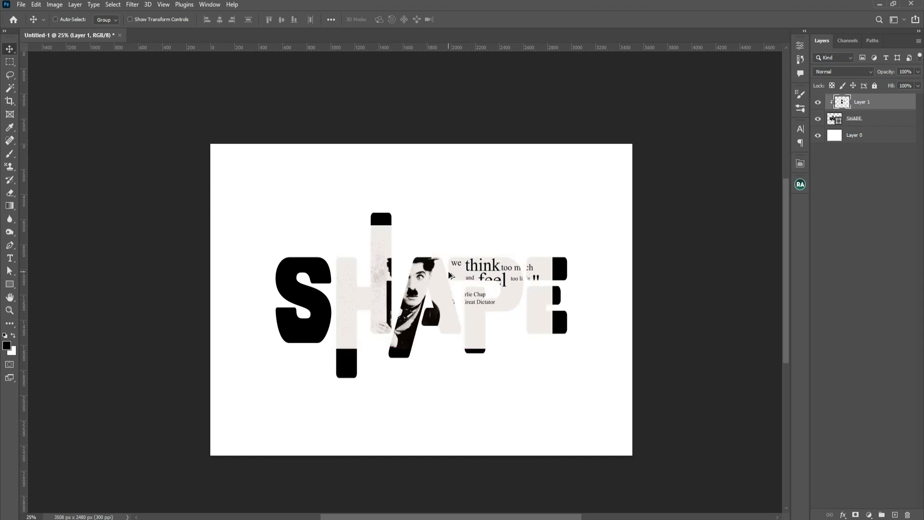
pyautogui.hotkey('ctrl', 't')
pyautogui.moveTo(552, 225); pyautogui.dragTo(660, 163)
pyautogui.moveTo(462, 289); pyautogui.dragTo(520, 301)
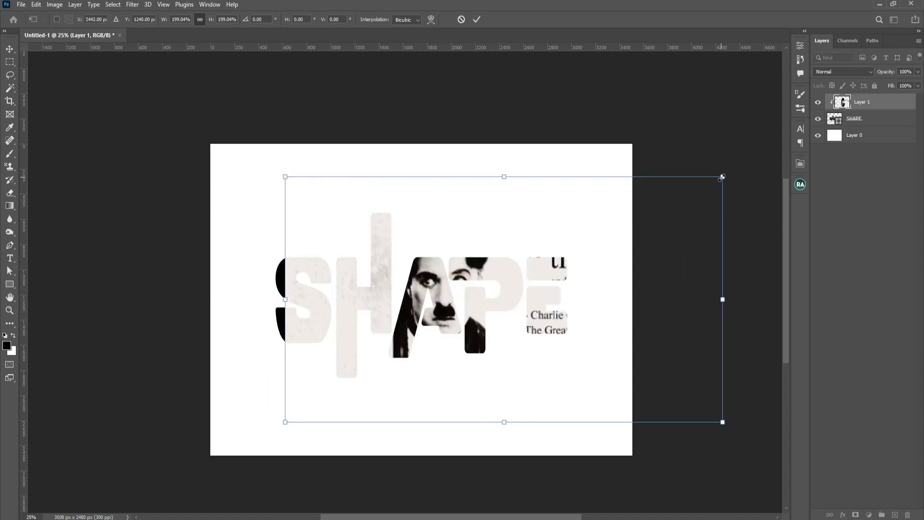
pyautogui.moveTo(722, 177); pyautogui.dragTo(785, 136)
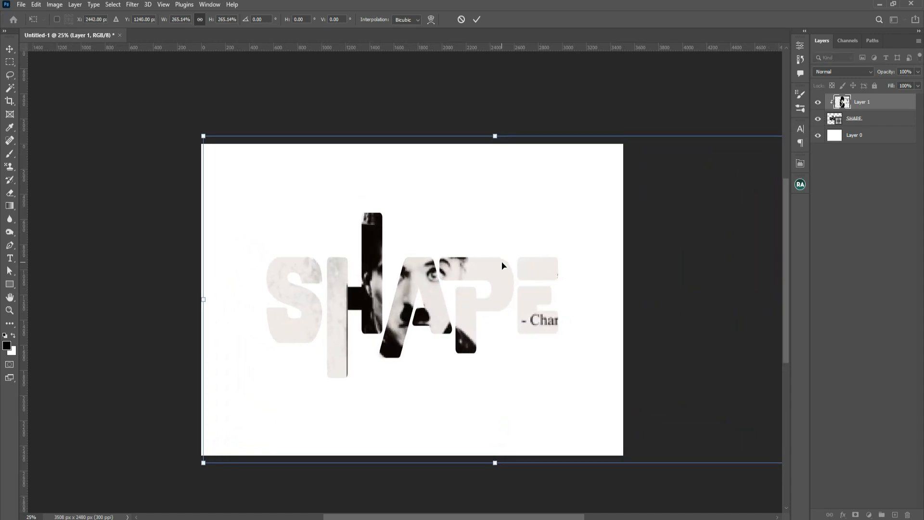
pyautogui.hotkey('ctrl', '-')
pyautogui.moveTo(597, 375); pyautogui.dragTo(631, 391)
pyautogui.hotkey('ctrl', '+')
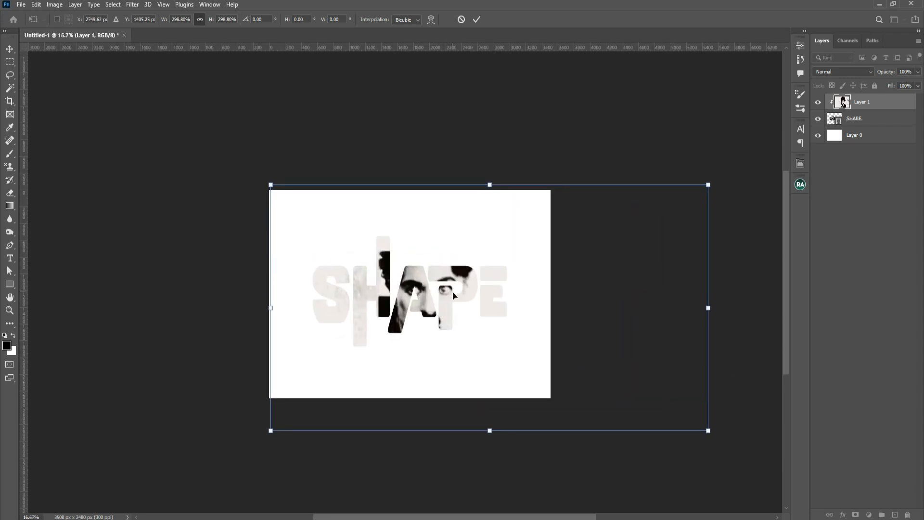
pyautogui.moveTo(452, 295); pyautogui.dragTo(449, 288)
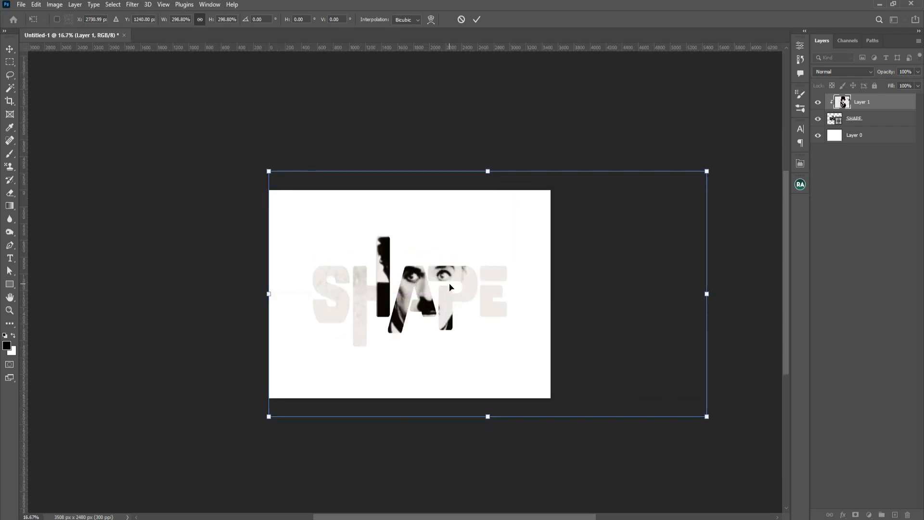
pyautogui.doubleClick(446, 276)
pyautogui.hotkey('ctrl', '+')
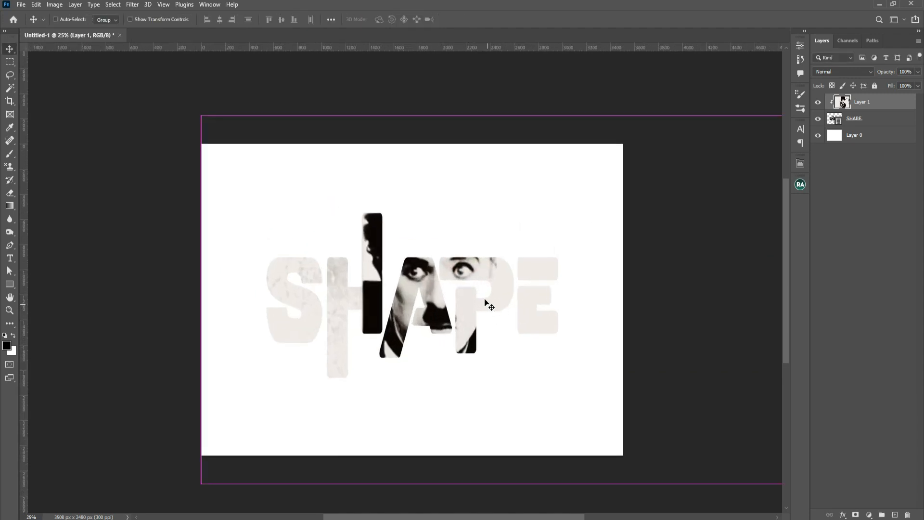
# - Add a Color Overlay in muted mauve #9f8a8a to the white background layer
pyautogui.click(851, 136)
pyautogui.click(843, 514)
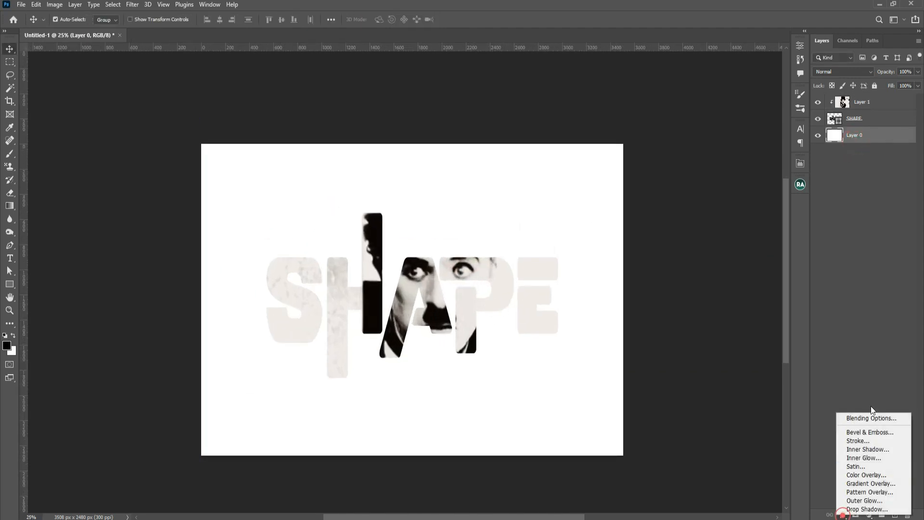
pyautogui.click(862, 476)
pyautogui.moveTo(739, 255); pyautogui.dragTo(814, 258)
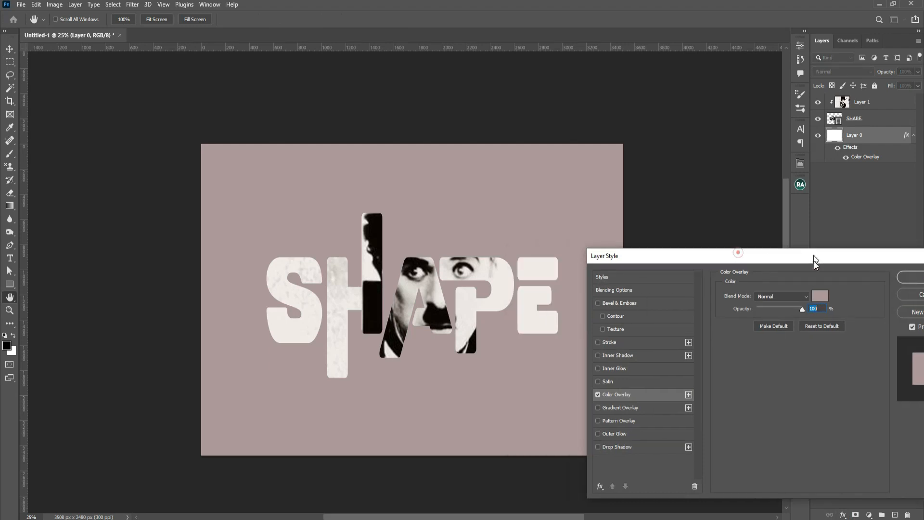
pyautogui.click(820, 295)
pyautogui.click(677, 396)
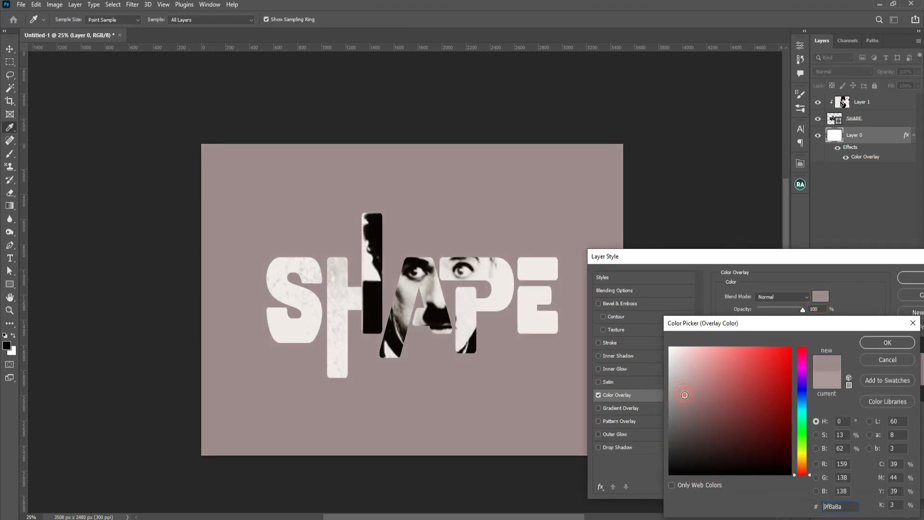
pyautogui.press('Return')
pyautogui.press('Return')
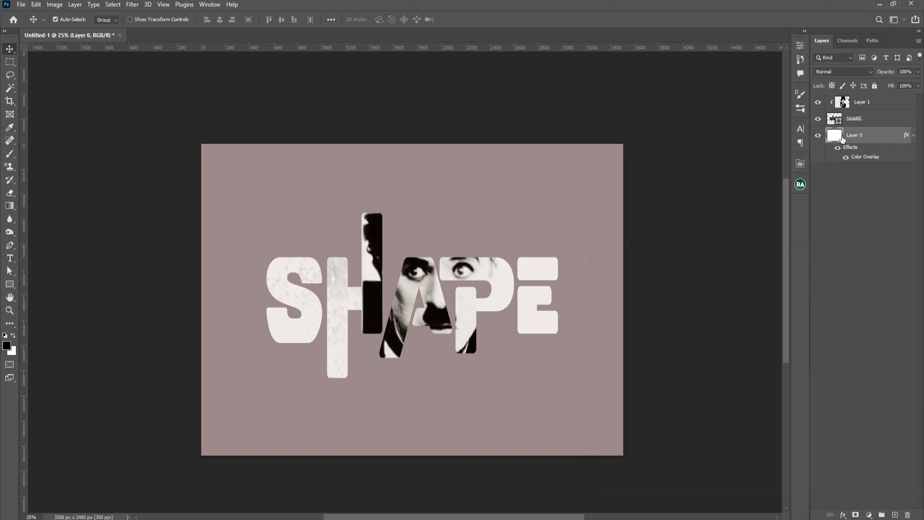
# - Add a Drop Shadow to the SHAPE layer with its preset settings, and deselect all layers
pyautogui.click(832, 120)
pyautogui.click(843, 515)
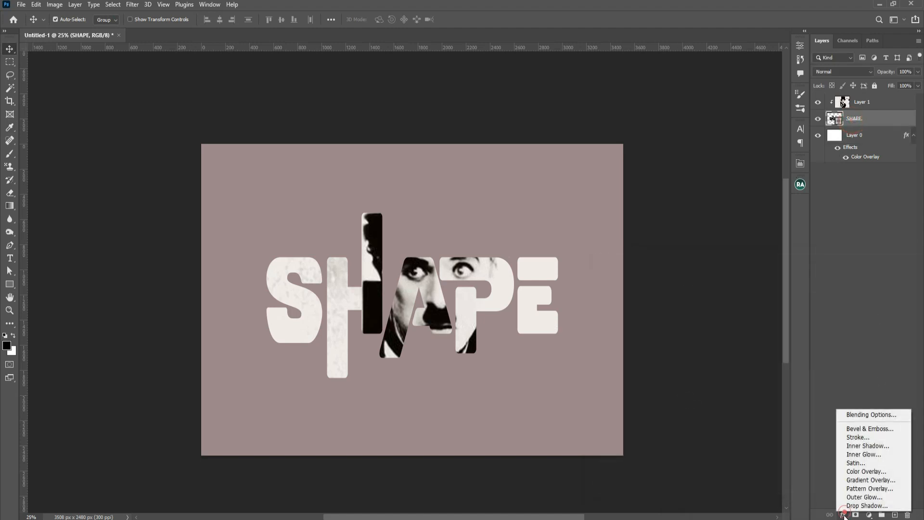
pyautogui.click(864, 505)
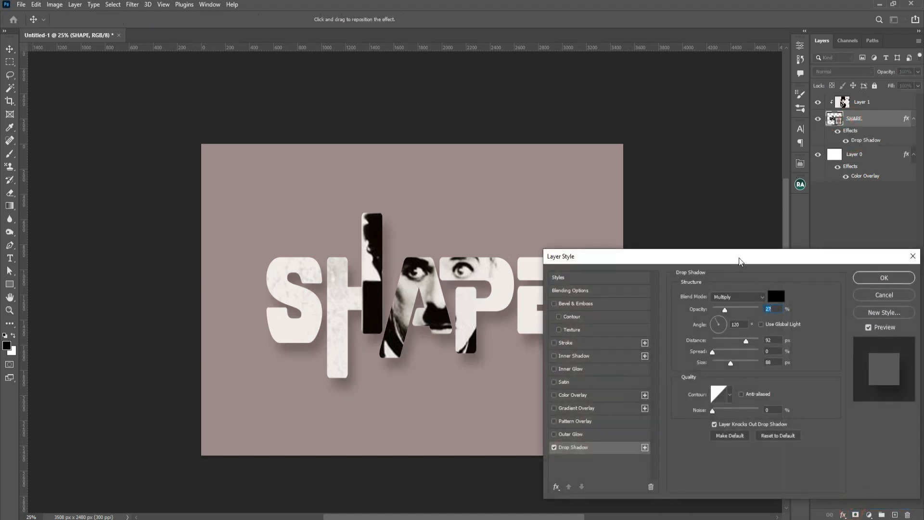
pyautogui.moveTo(740, 262); pyautogui.dragTo(841, 224)
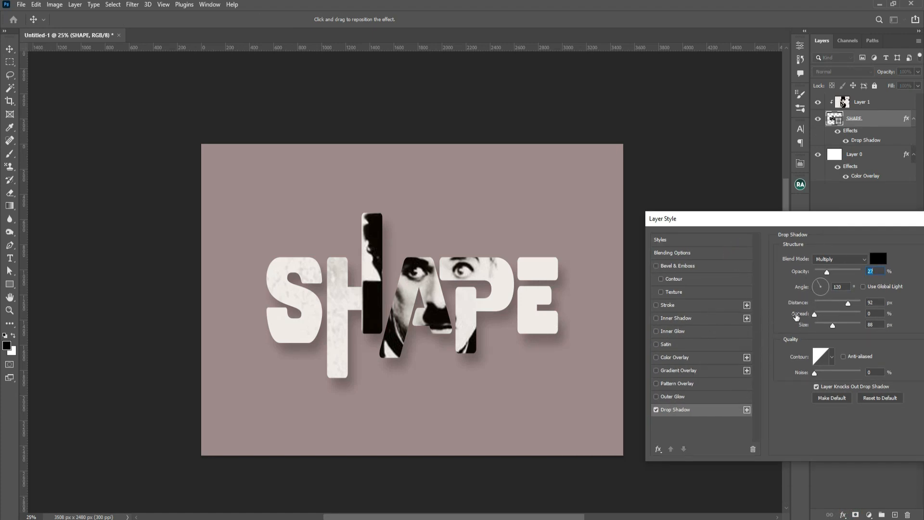
pyautogui.moveTo(871, 226); pyautogui.dragTo(791, 253)
pyautogui.click(896, 268)
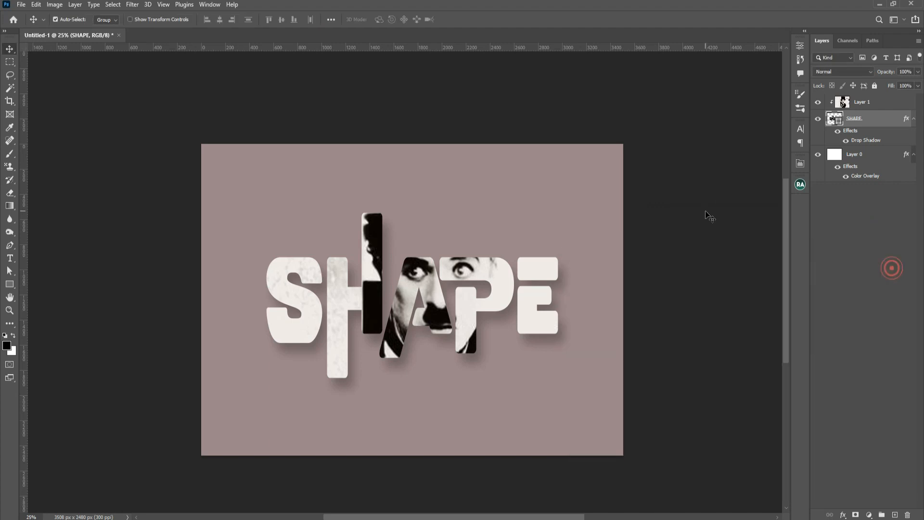
pyautogui.hotkey('ctrl', '0')
pyautogui.click(738, 241)
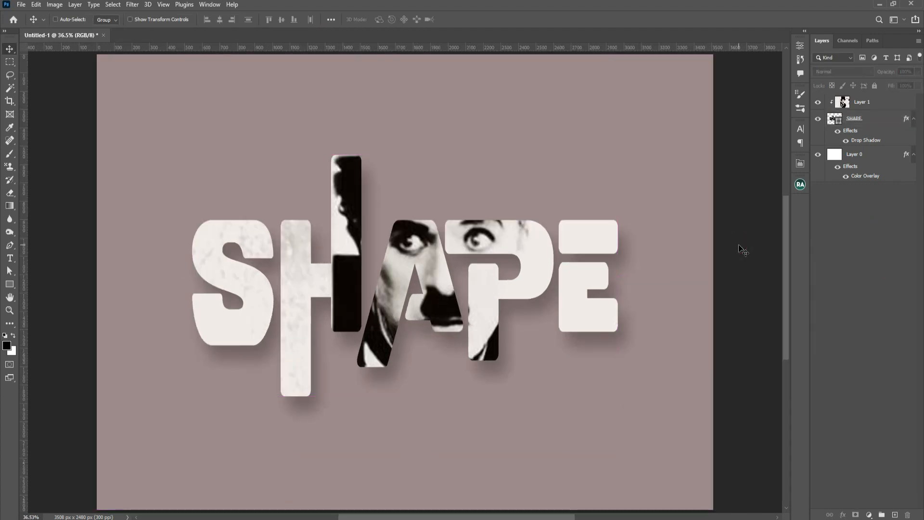
pyautogui.hotkey('ctrl', '-')
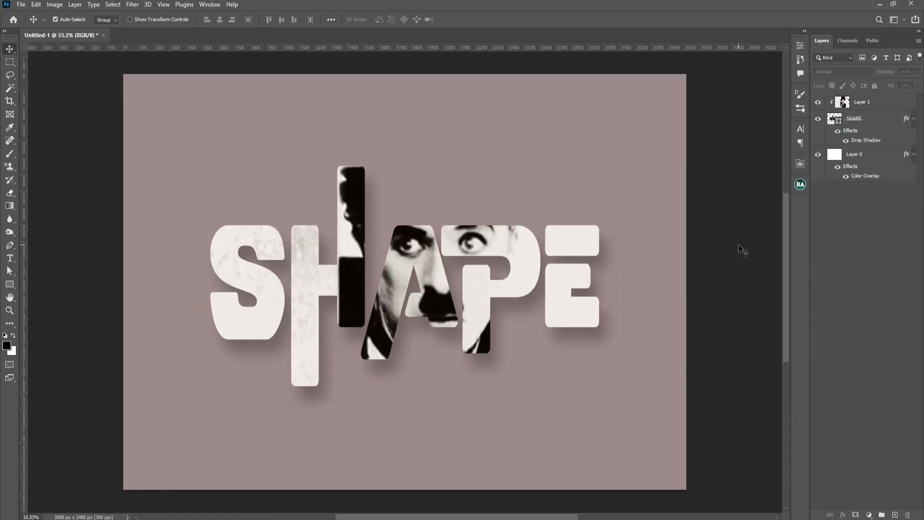